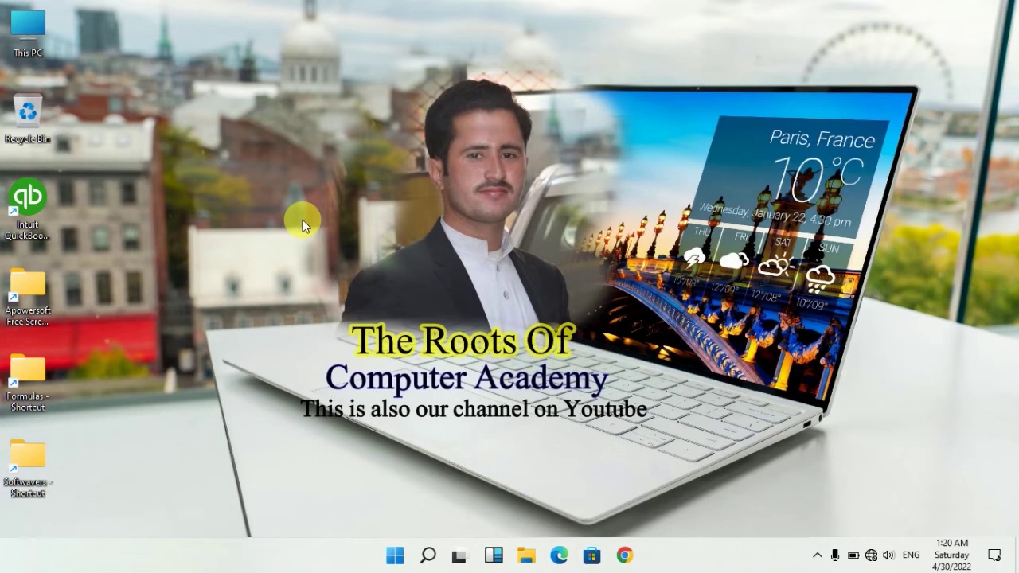
- Launch Word 2007 and fill a new document with =rand() sample text, six paragraphs, 368 words
click(394, 555)
click(322, 113)
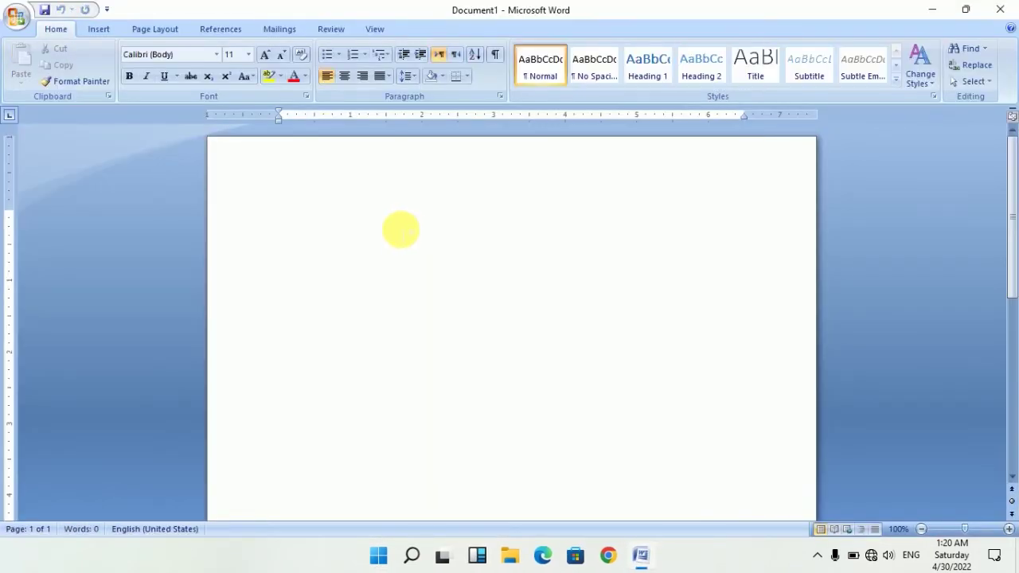
text(=rand())
key(Return)
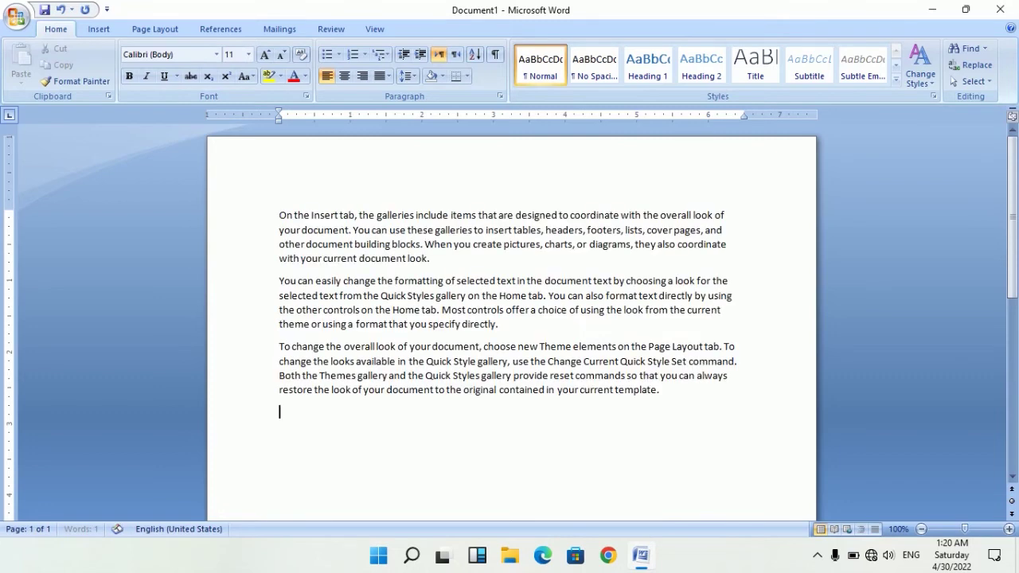
text(Insert tab, the galleries include items that are designed to coordinate with the overall look of your document. You can use these galleries to insert tables, headers, footers, lists, cover pages, and other document building blocks. When you create pictures, charts, or diagrams, they also coordinate with your current document look. You can easily change the formatting of selected text in the document text by choosing a look for the selected text from the Quick Styles gallery on the Home tab. You can also format text directly by using the other controls on the Home tab. Most controls offer a choice of using the look from the current theme or using a format that you specify directly. To change the overall look of your document, choose new Theme elements on the Page Layout tab. To change the looks available in the Quick Style gallery, use the Change Current Quick Style Set command. Both the Themes gallery and the Quick Styles gallery provide reset commands so that you can always restore the look of your document to the original contained in your current template.)
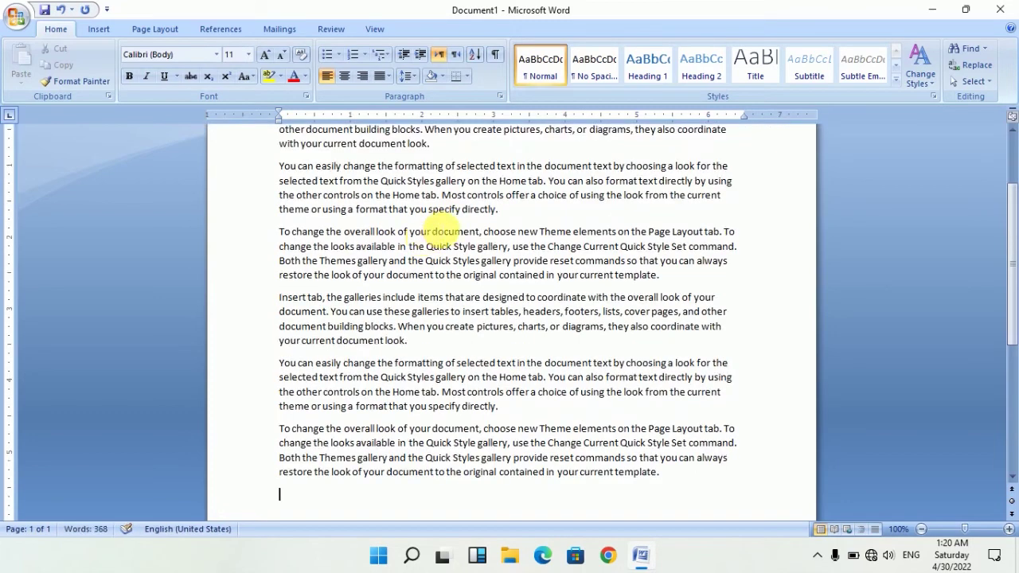
scroll(442, 228, up, 3)
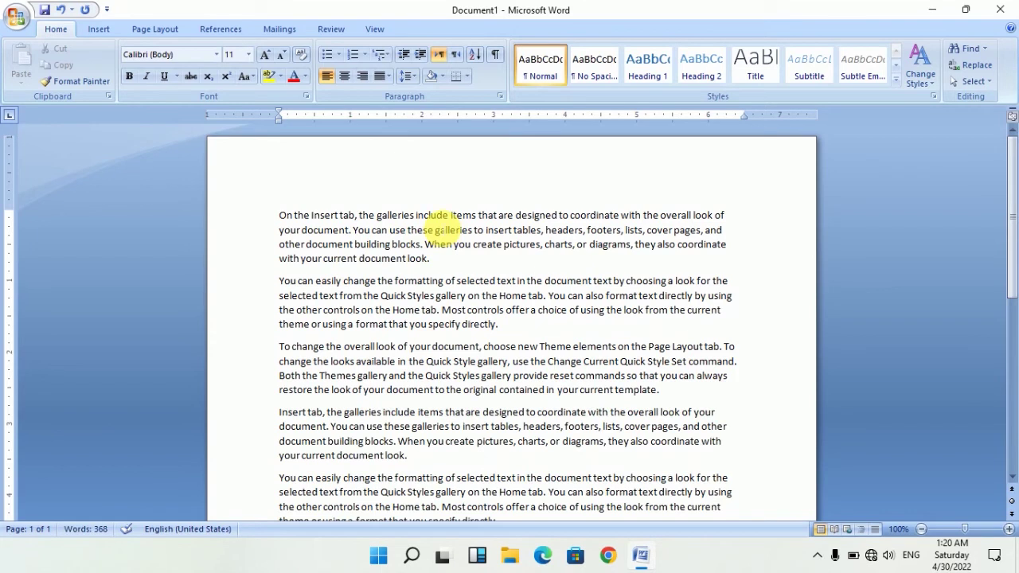
click(448, 261)
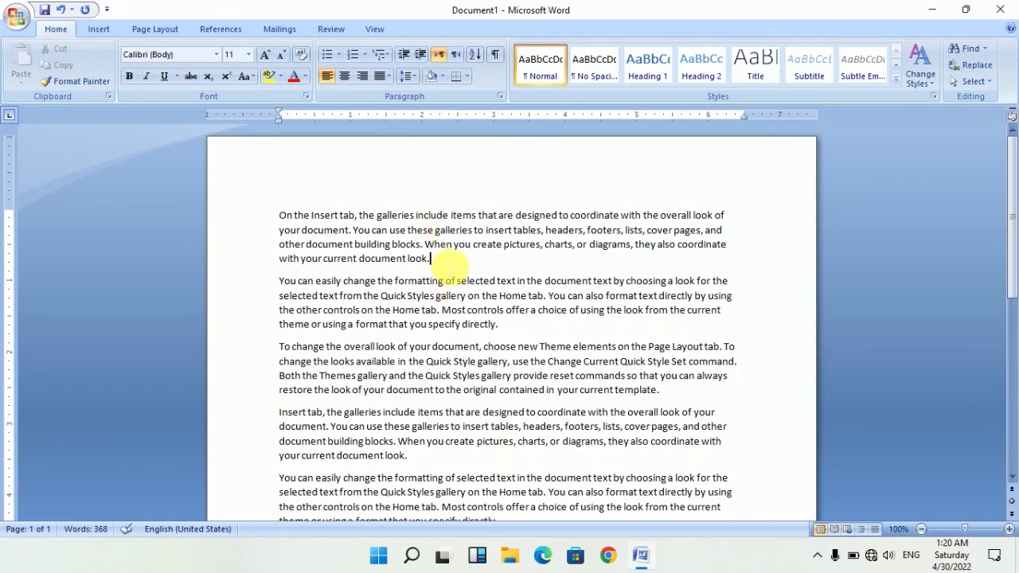
- Point the Save As dialog at the Desktop instead of Documents
click(16, 16)
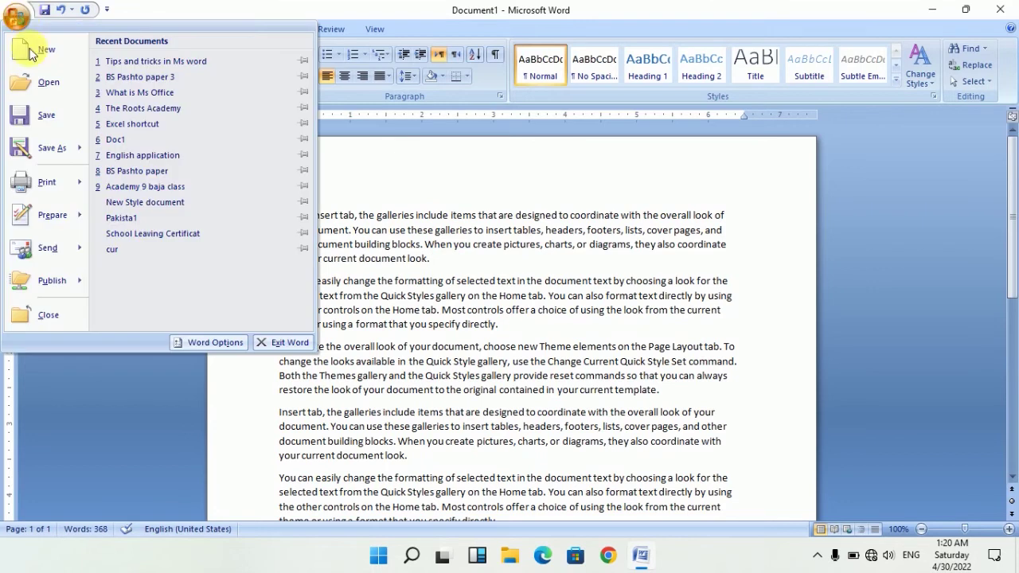
key(Escape)
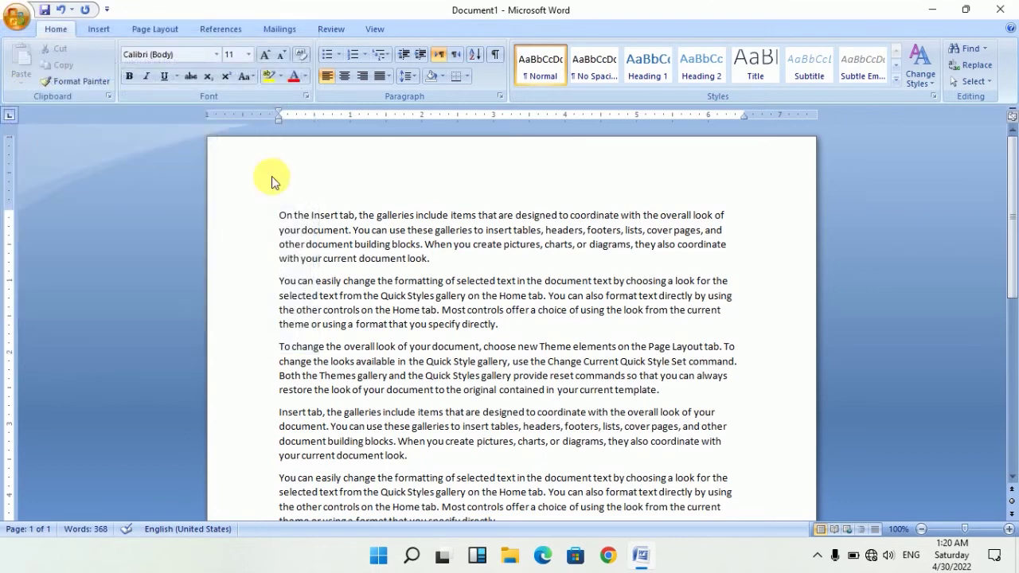
scroll(67, 183, up, 3)
scroll(67, 187, up, 3)
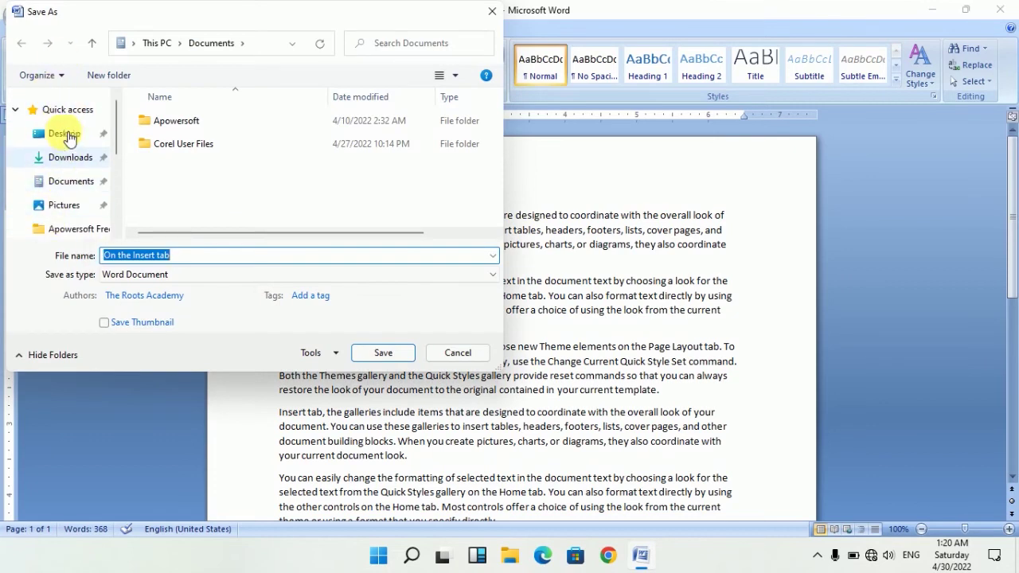
click(70, 136)
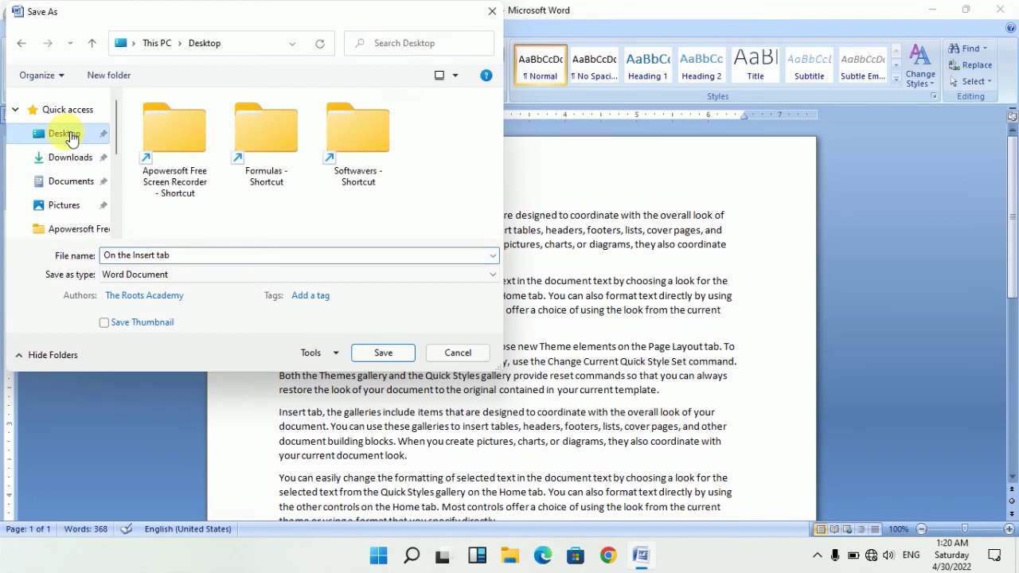
- Name the file 'MS Word pdf' and set the save type to PDF
drag(177, 255, 120, 251)
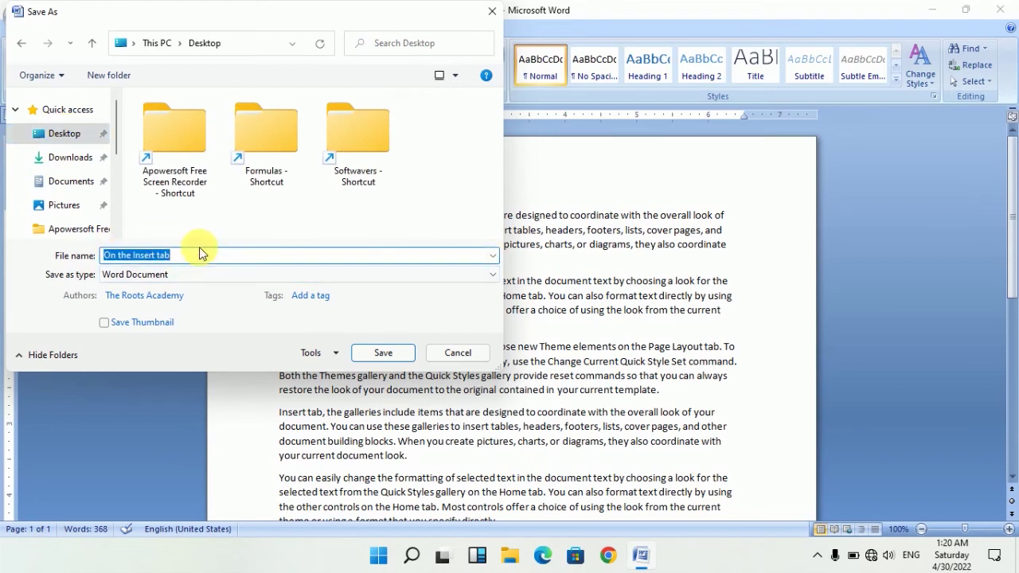
text(MS Word )
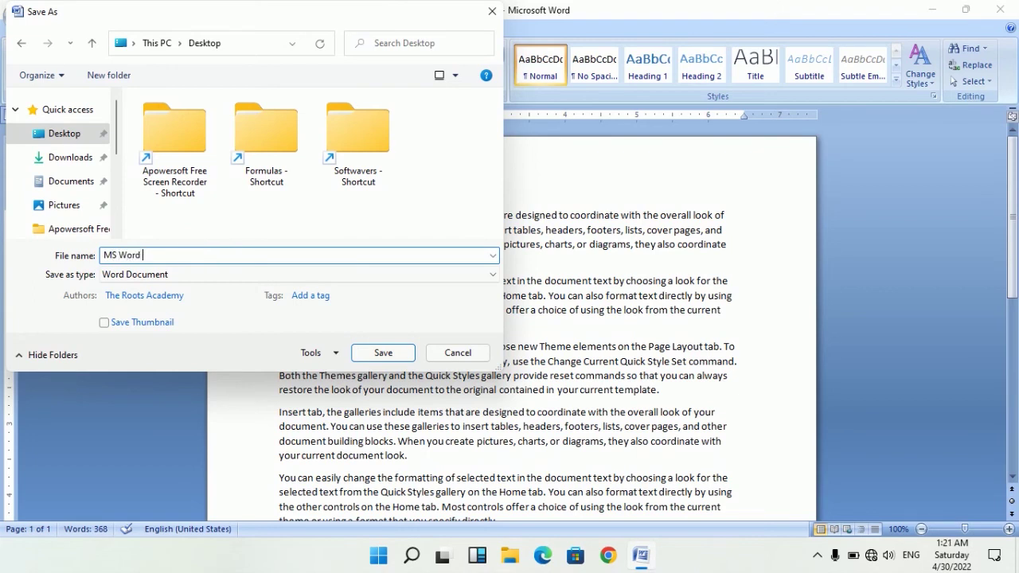
text(pdf)
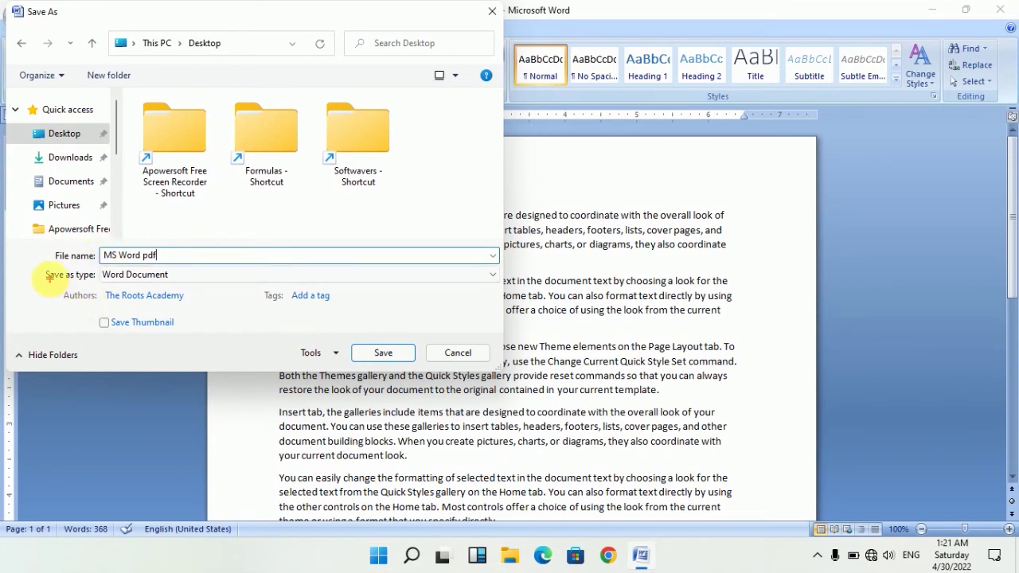
drag(41, 267, 499, 283)
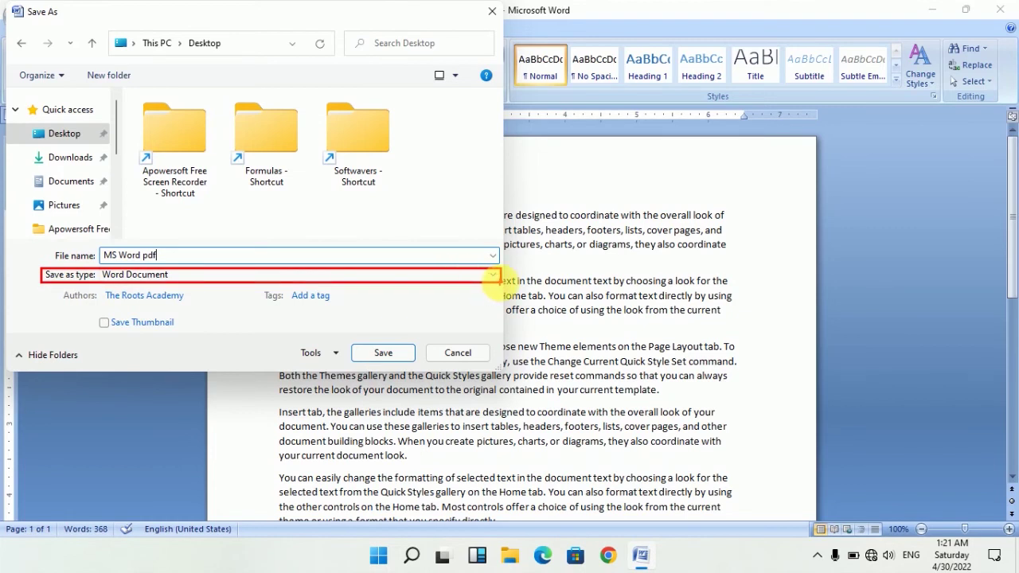
click(480, 275)
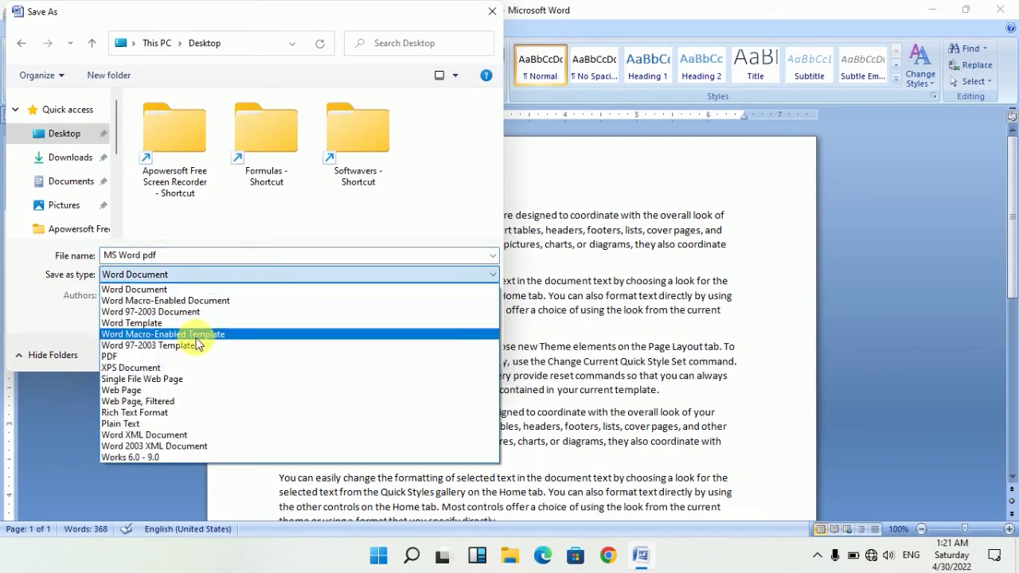
click(132, 356)
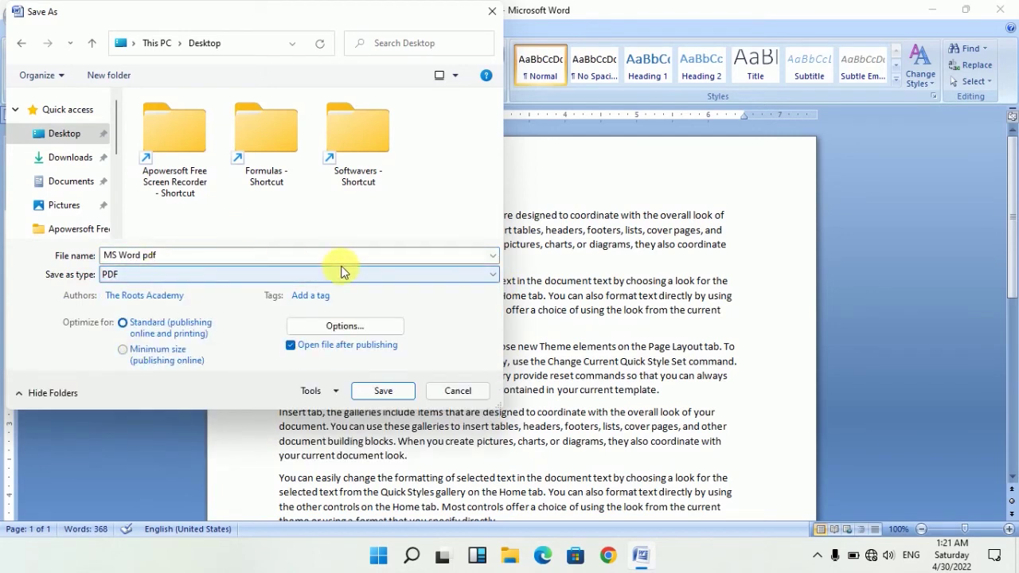
- Save the PDF, close the viewer, and exit Word without saving Document1
click(383, 391)
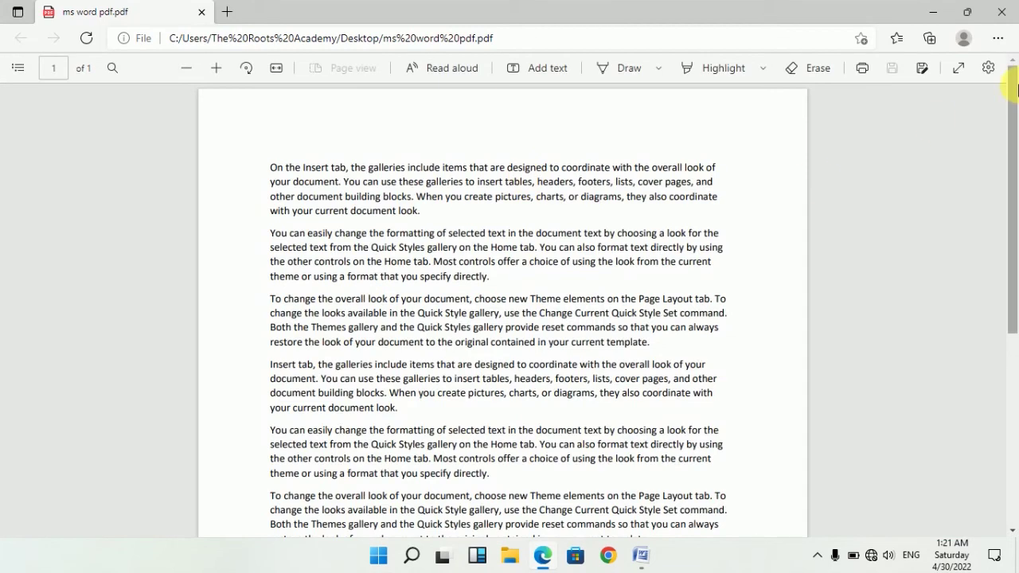
click(1001, 11)
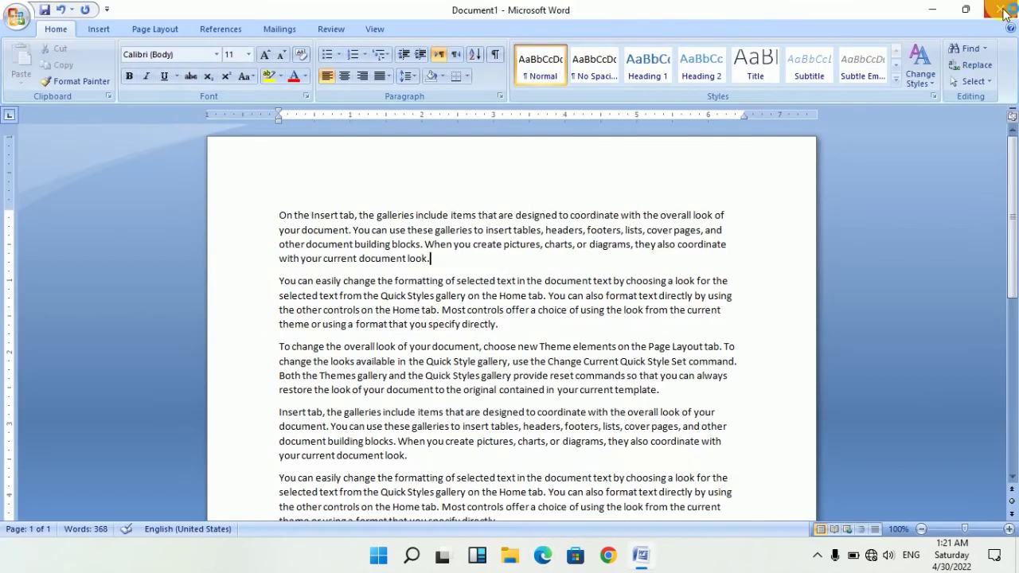
click(1001, 10)
click(509, 311)
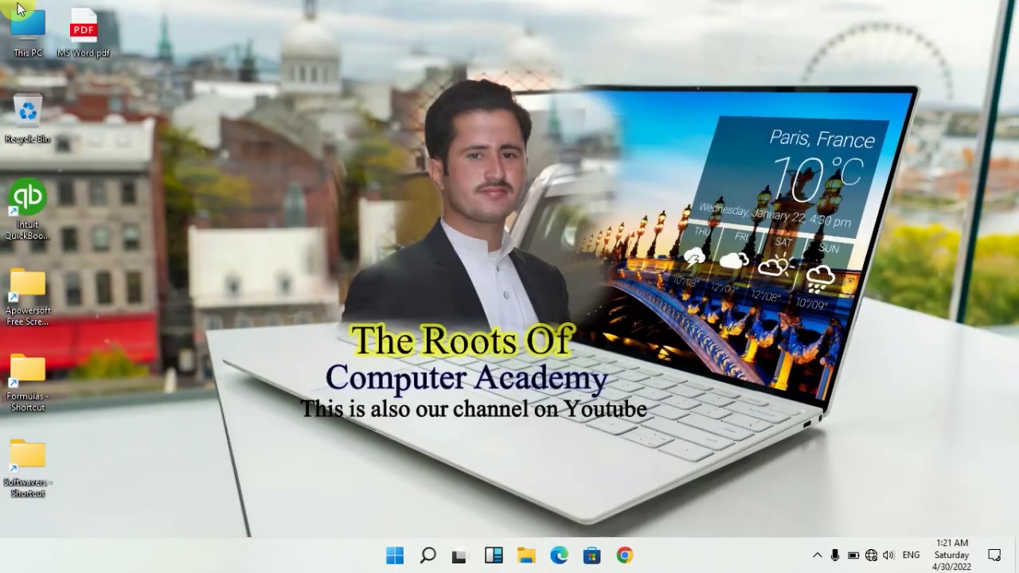
- Move the MS Word pdf icon to mid-desktop, open it in Edge to check, then close Edge
mouse_move(87, 34)
mouse_down()
mouse_move(262, 280)
mouse_move(261, 240)
mouse_up()
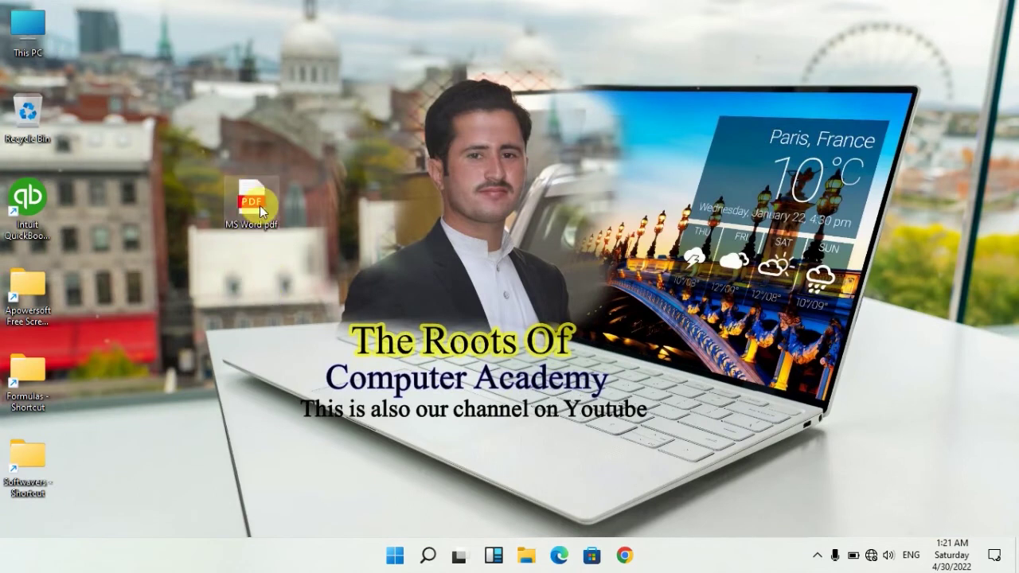
double_click(259, 205)
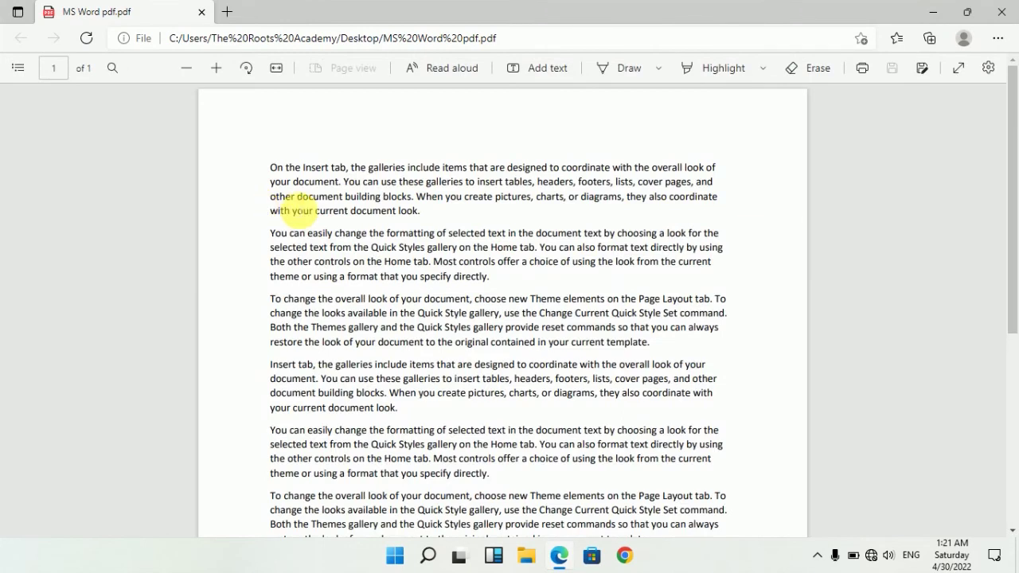
scroll(318, 210, down, 3)
scroll(341, 210, up, 3)
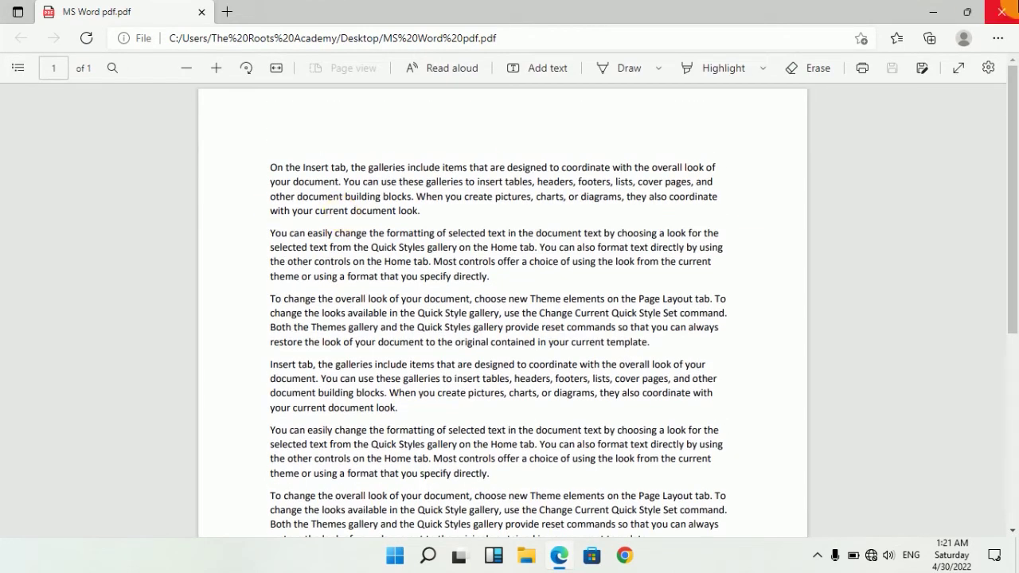
click(1001, 12)
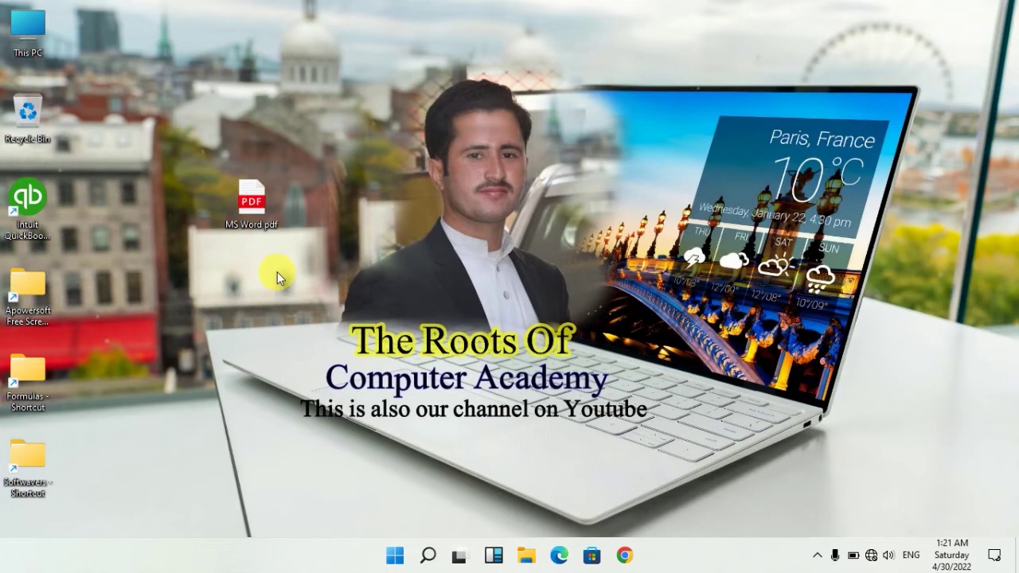
mouse_move(250, 200)
mouse_down()
mouse_move(254, 255)
mouse_move(260, 218)
mouse_up()
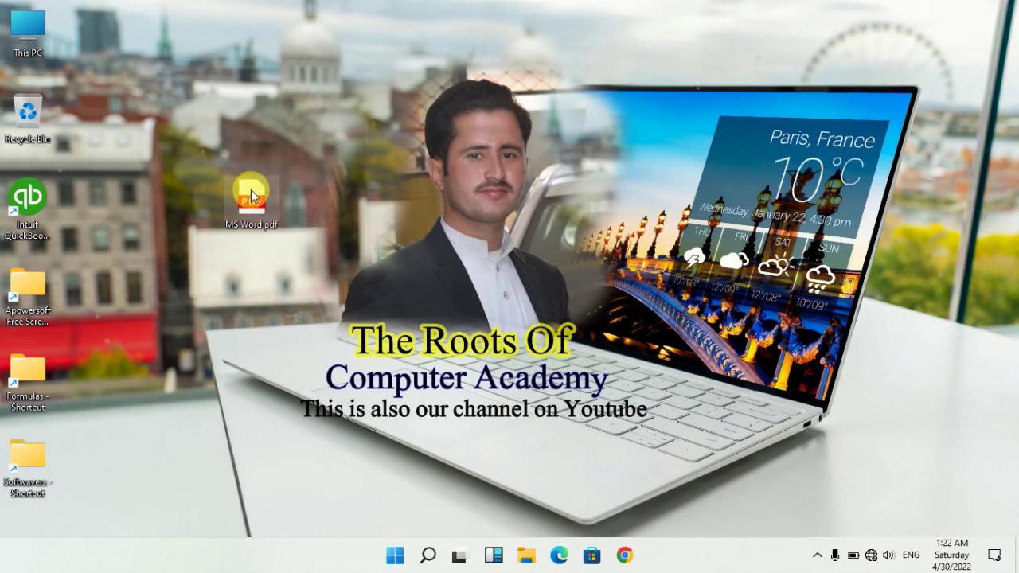
- Drag the MS Word pdf icon up beside the Recycle Bin
drag(261, 223, 236, 143)
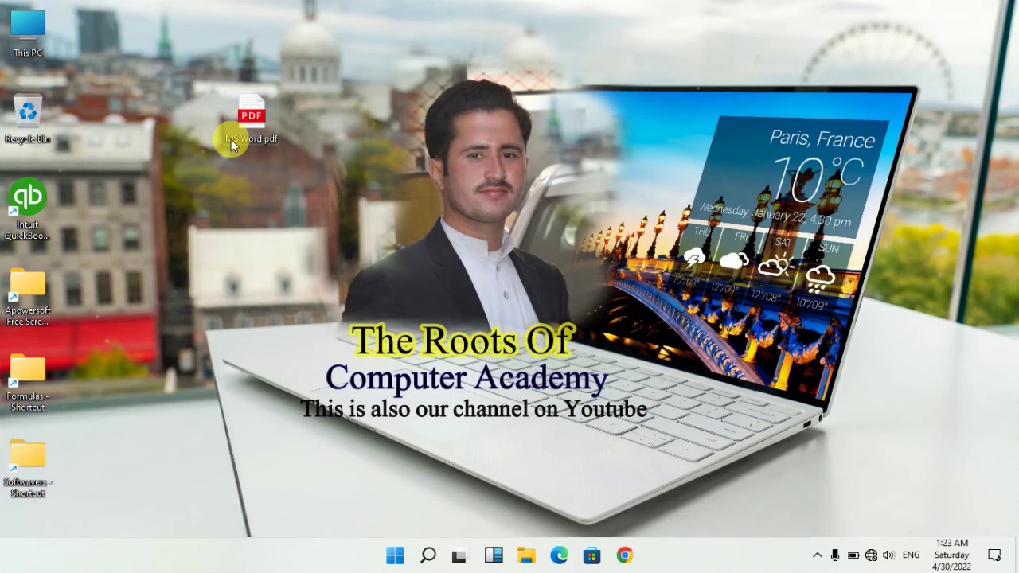
- Open F:\Formulas\Ms Word from the Formulas shortcut, showing its 71 Word and PDF files
double_click(47, 377)
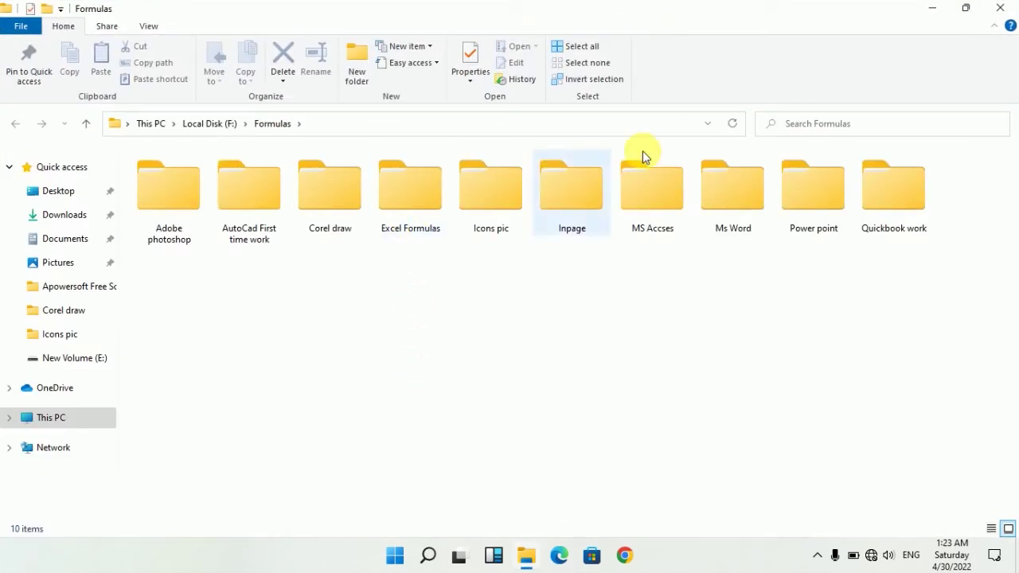
double_click(737, 197)
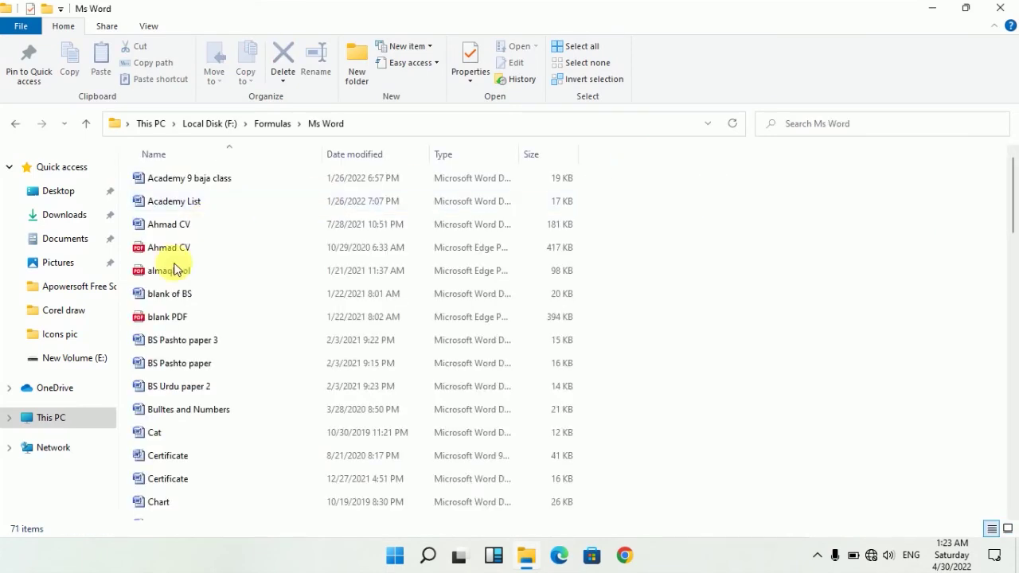
right_click(203, 204)
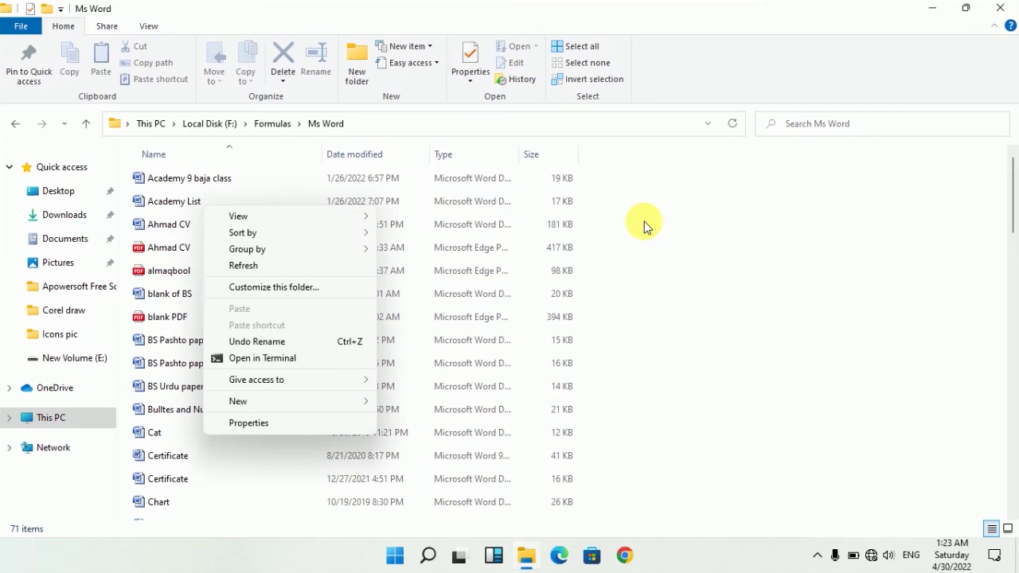
click(504, 198)
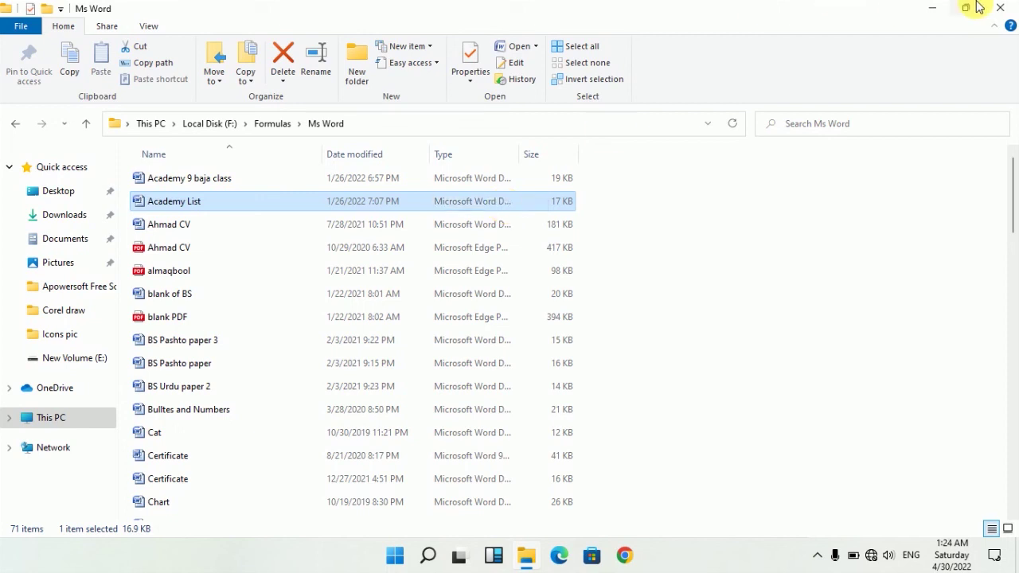
- Close the Ms Word folder window and drag the MS Word pdf icon lower on the desktop
click(931, 8)
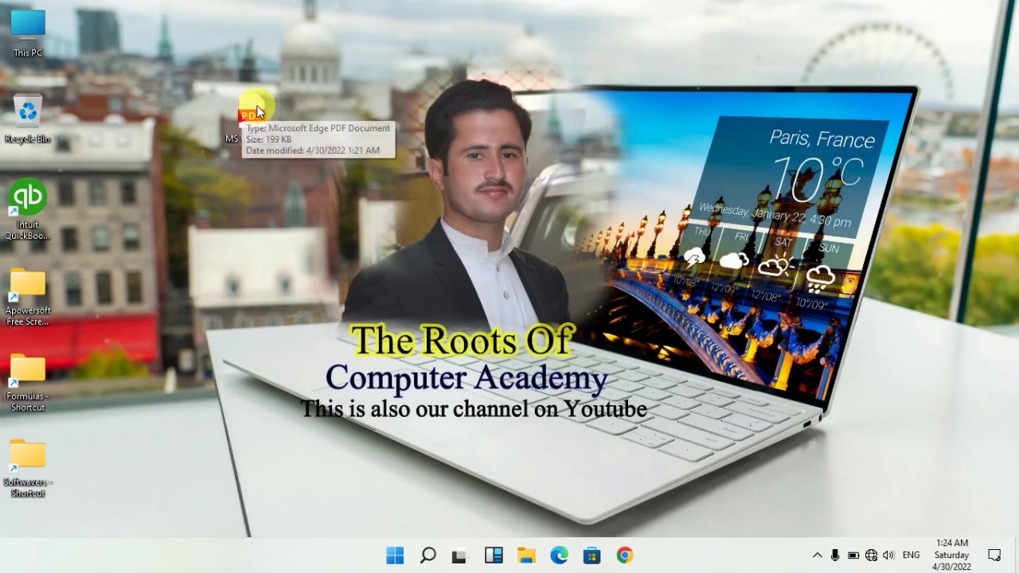
drag(256, 105, 245, 191)
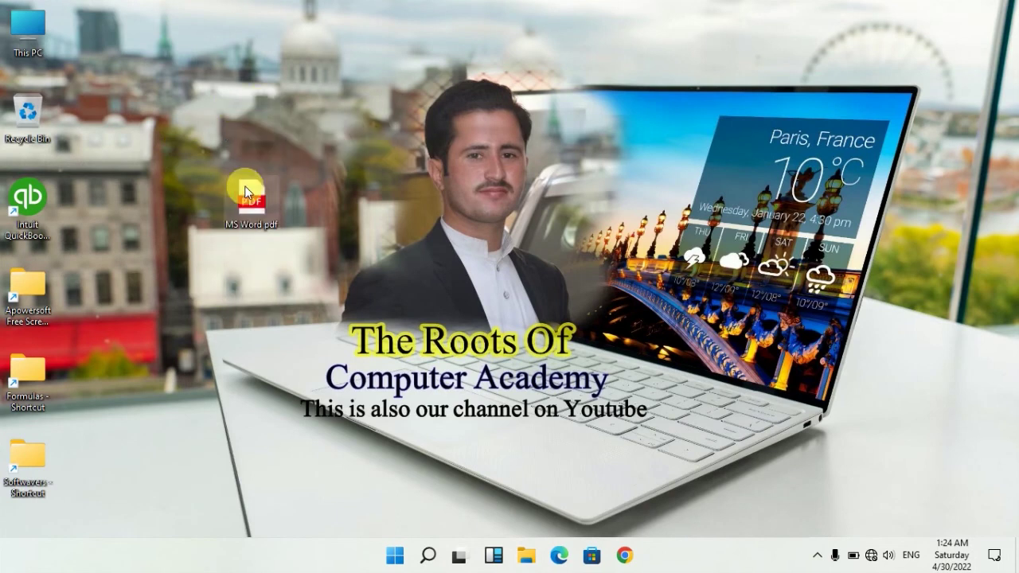